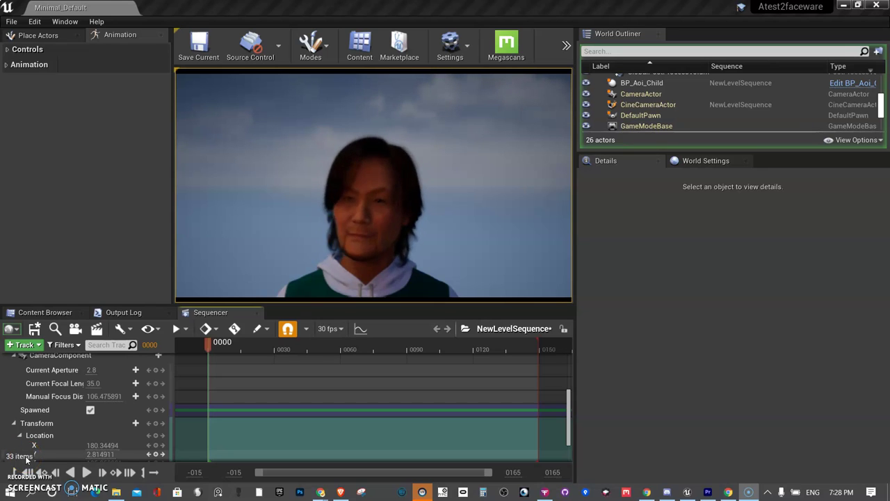
# - Bring up Faceware Studio so the live webcam tracking animates the 3D head, Mouth Smile Right at 67%
pyautogui.click(36, 460)
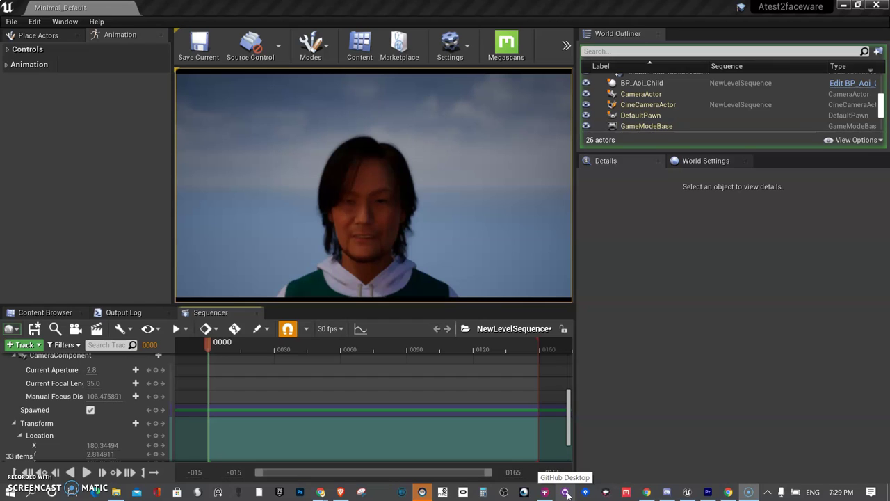
pyautogui.click(545, 492)
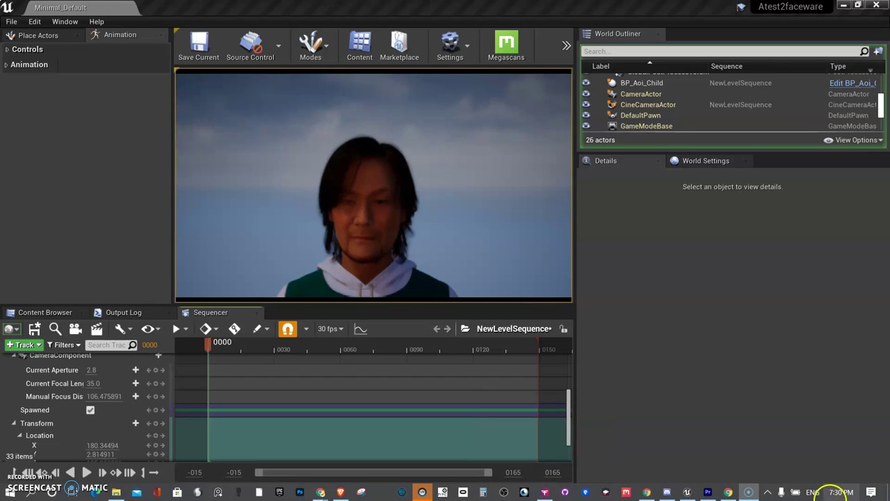
pyautogui.click(546, 492)
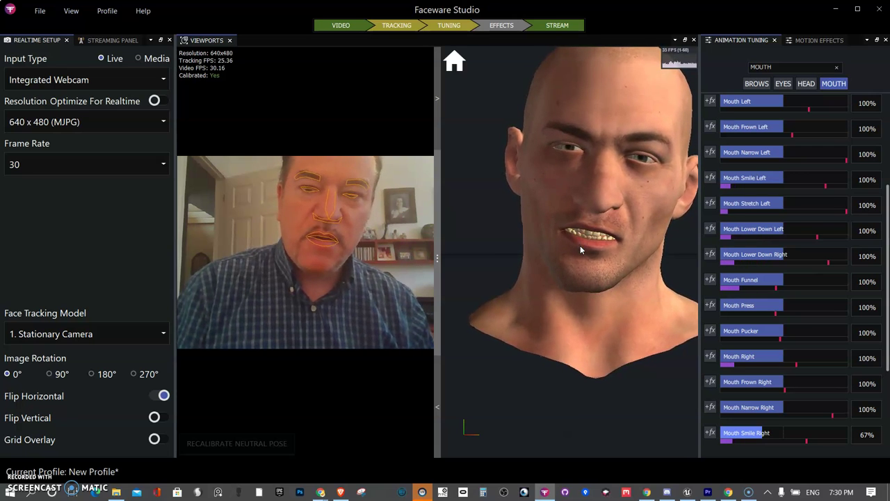
pyautogui.click(575, 208)
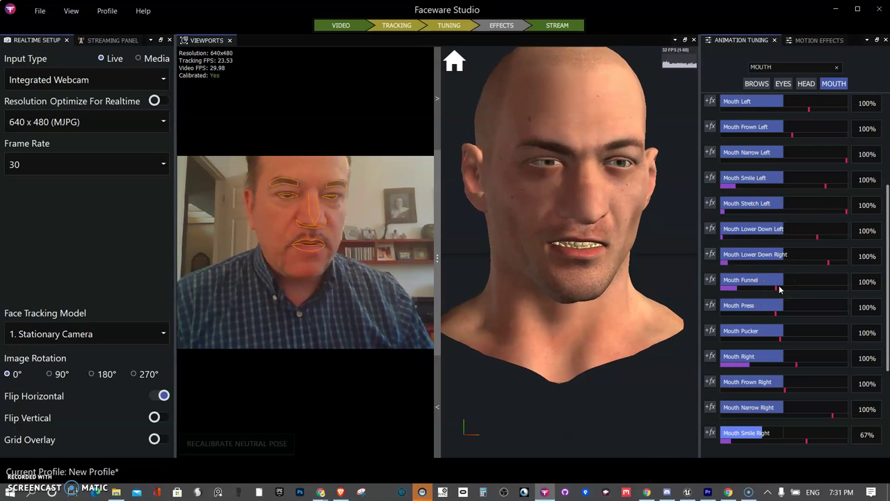
pyautogui.moveTo(728, 492)
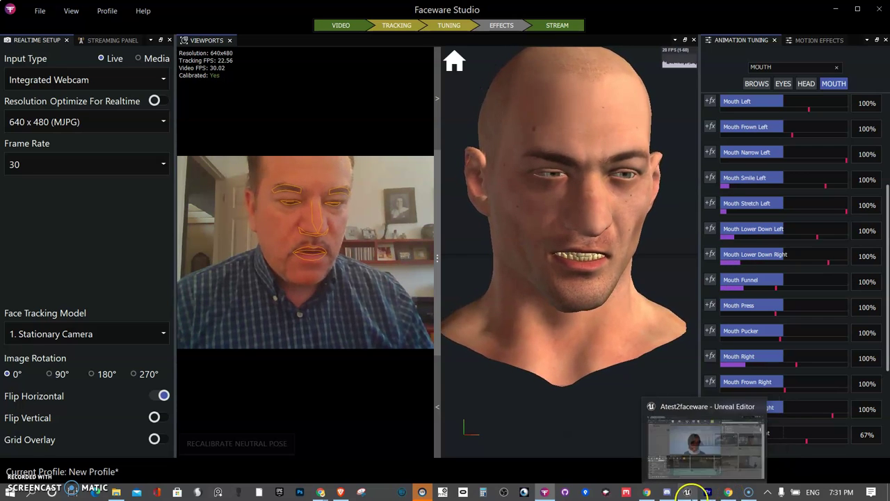
# - Back in the Unreal Editor, review Engine Scalability Settings, leaving every group at Epic
pyautogui.click(687, 492)
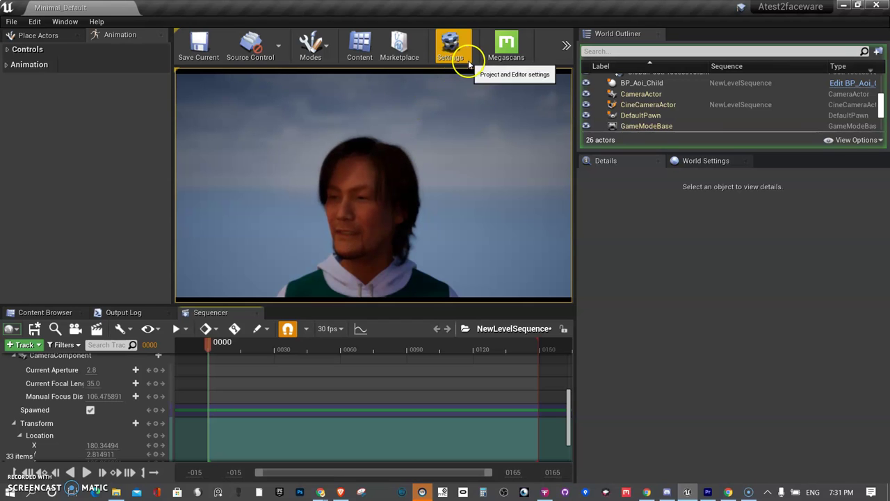
pyautogui.click(451, 47)
pyautogui.moveTo(503, 232)
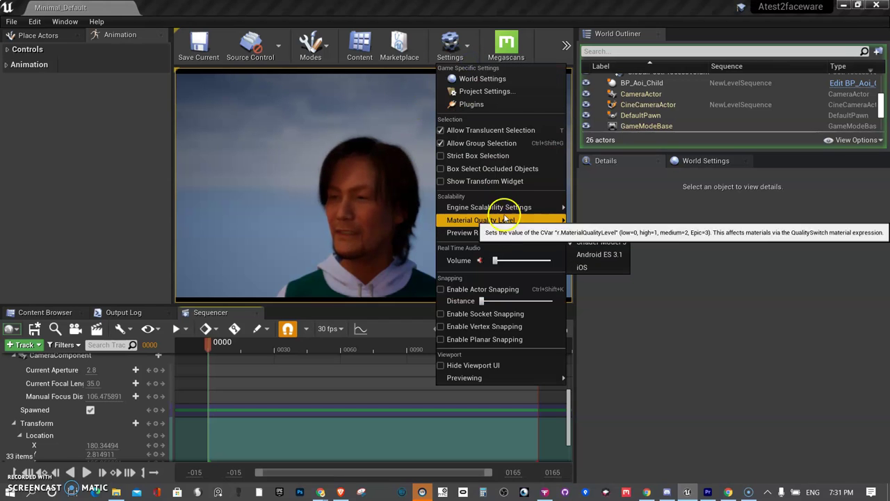
pyautogui.moveTo(508, 207)
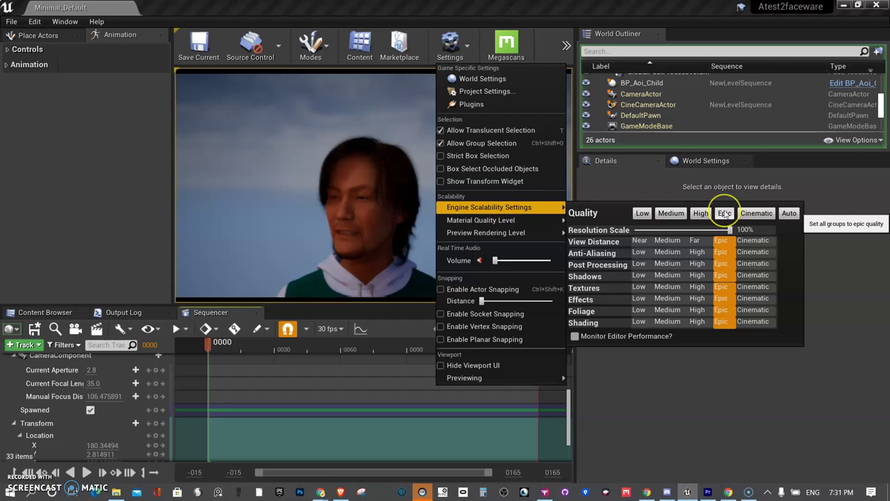
pyautogui.click(358, 139)
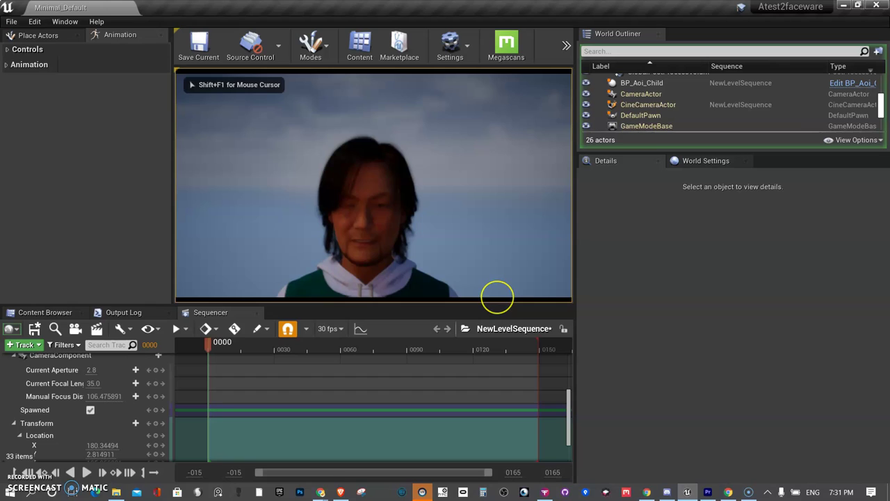